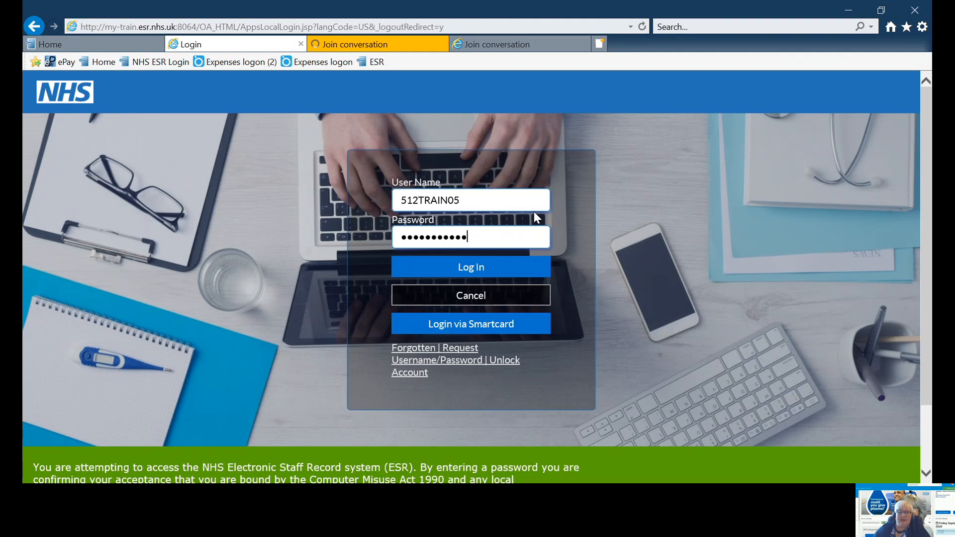
Log in and open the team Absence page of the 512 Supervisor Self Service responsibility
click(480, 269)
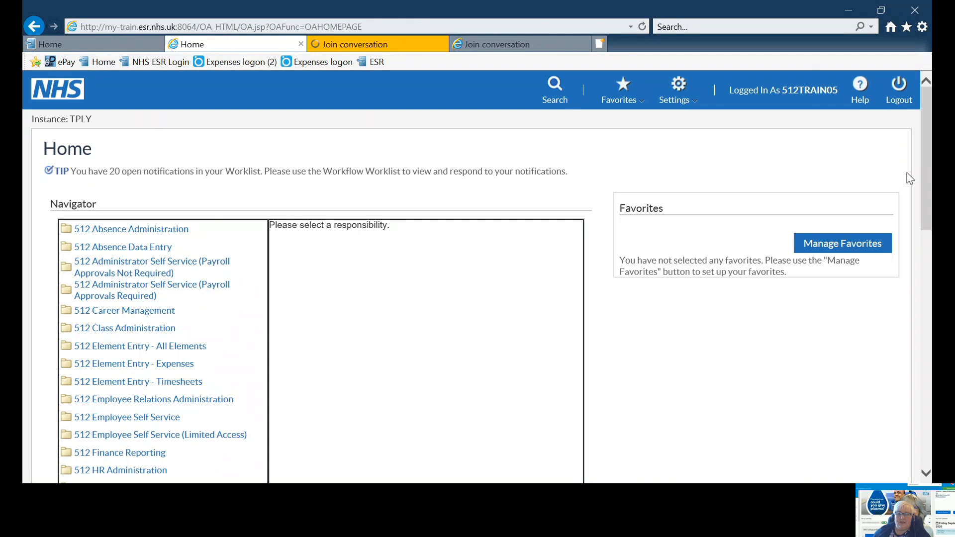
scroll(929, 174, down, 10)
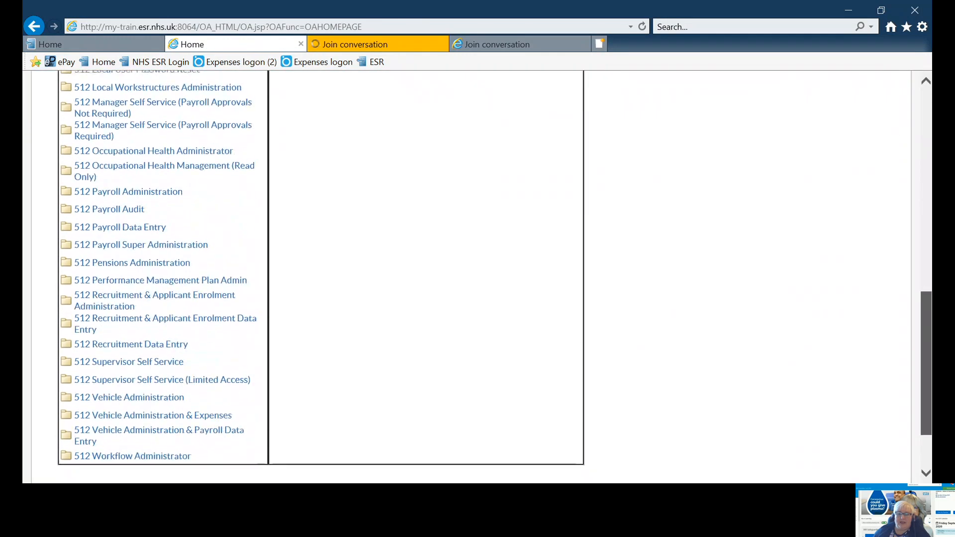
click(111, 363)
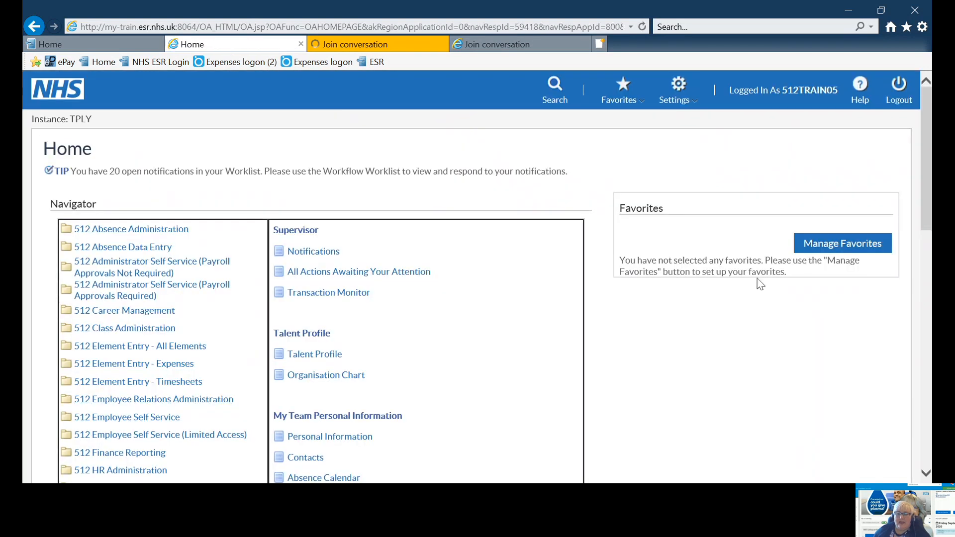
scroll(928, 221, down, 5)
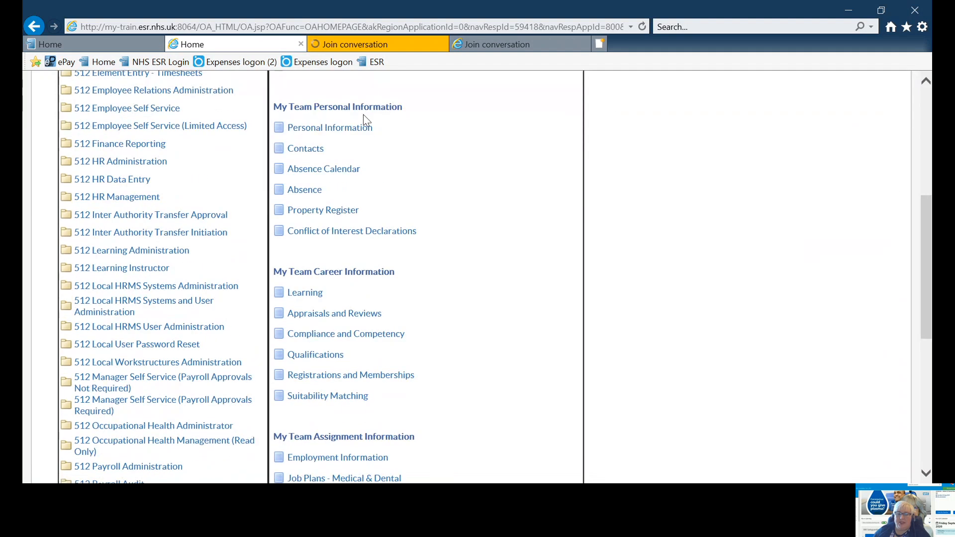
click(307, 191)
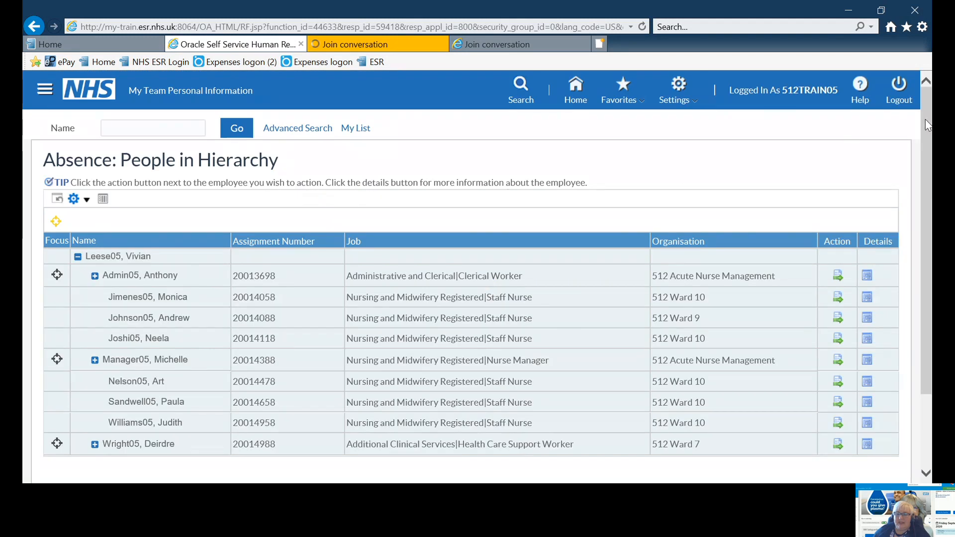
Expand the clerical worker, nurse manager and midwife manager entries in the people hierarchy to view their subordinates
drag(925, 119, 927, 203)
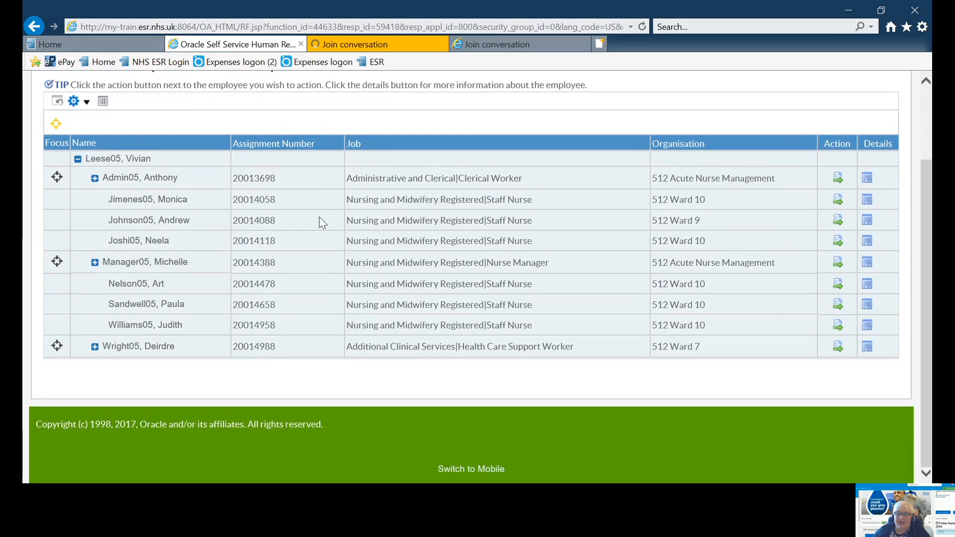
click(94, 179)
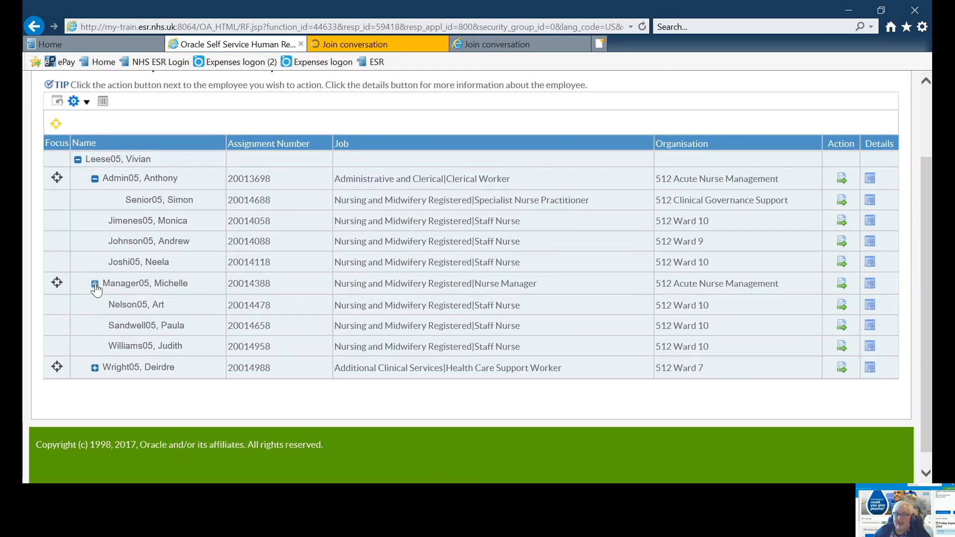
click(94, 284)
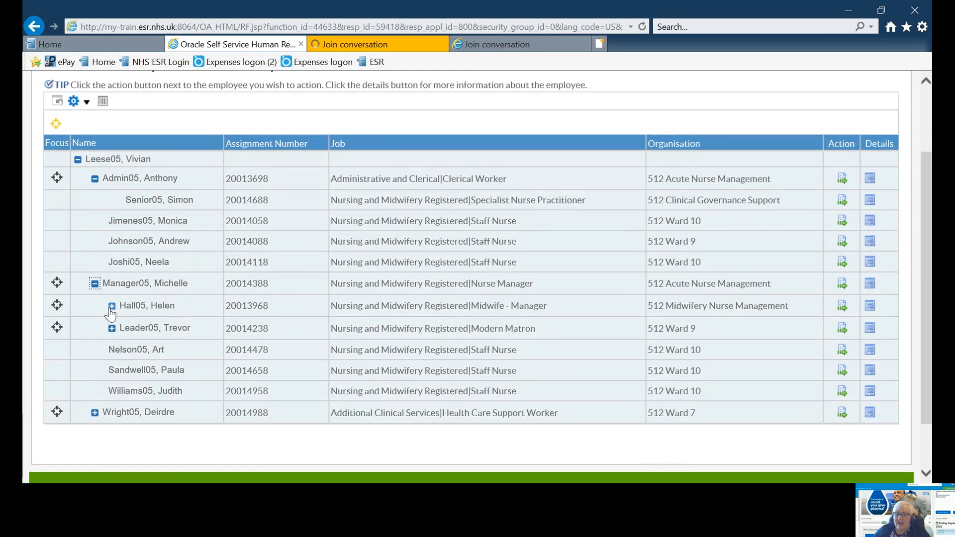
click(111, 307)
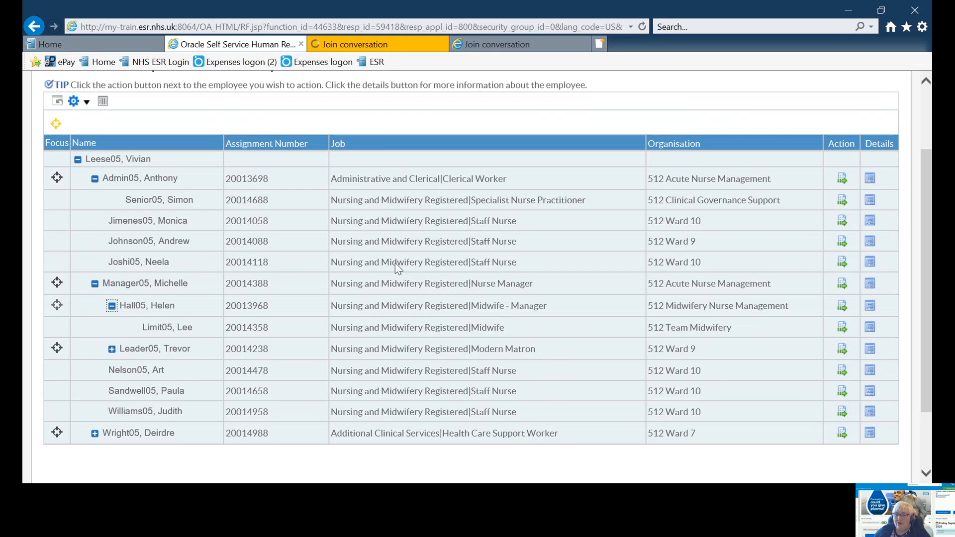
Open the absence summary of the Ward 10 staff nurse listed directly above the nurse manager and start a new absence
click(841, 263)
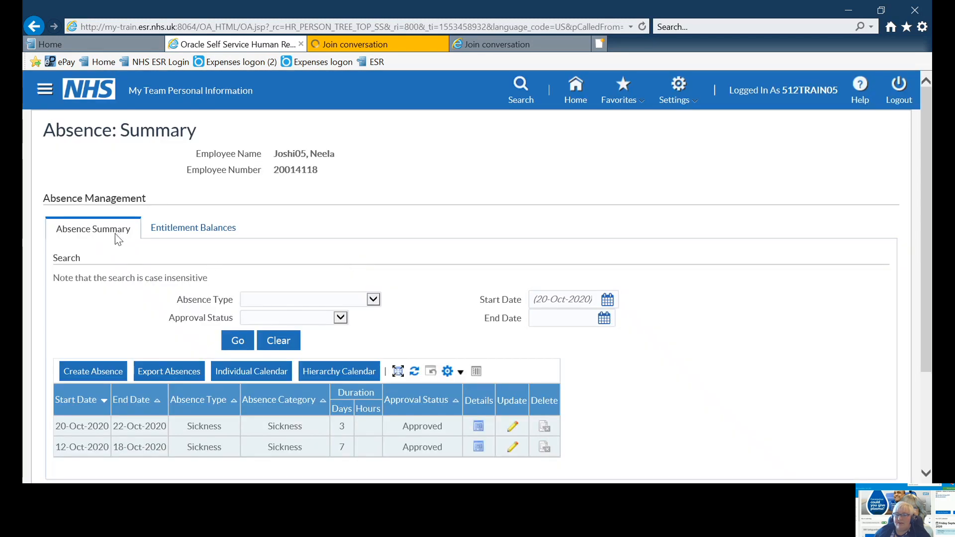
drag(922, 227, 924, 297)
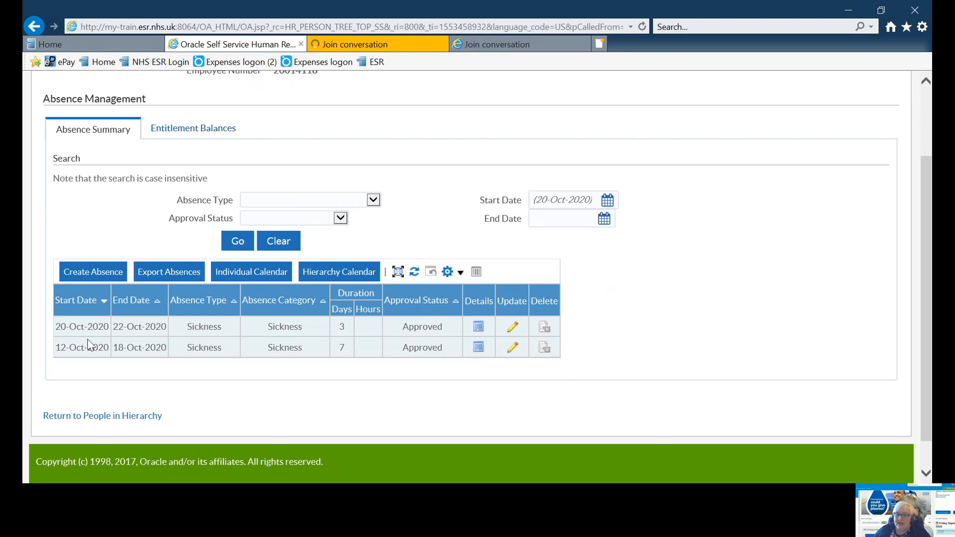
click(76, 274)
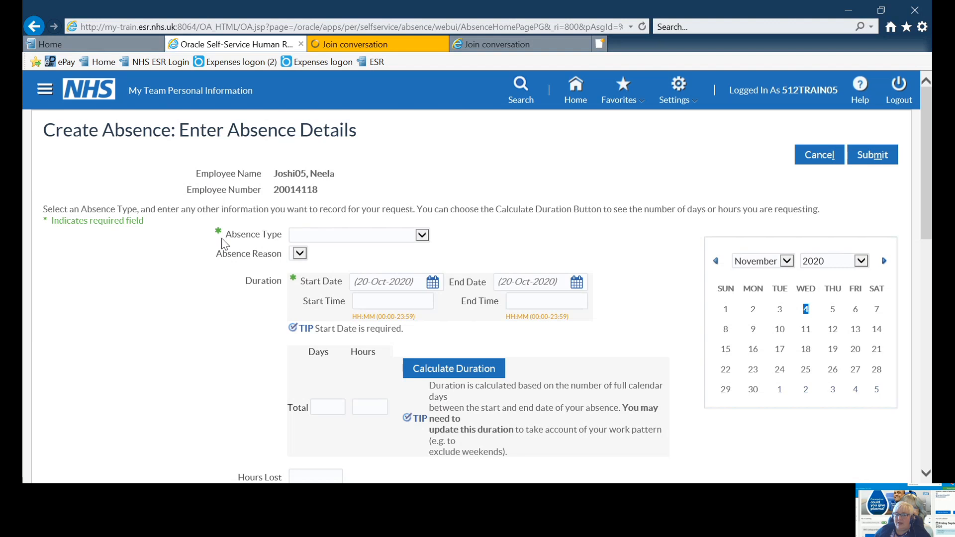
Set the absence type to Sickness with level 1 reason S13 Cold, Cough, Flu - Influenza and level 2 reason S13002 Cough
click(422, 236)
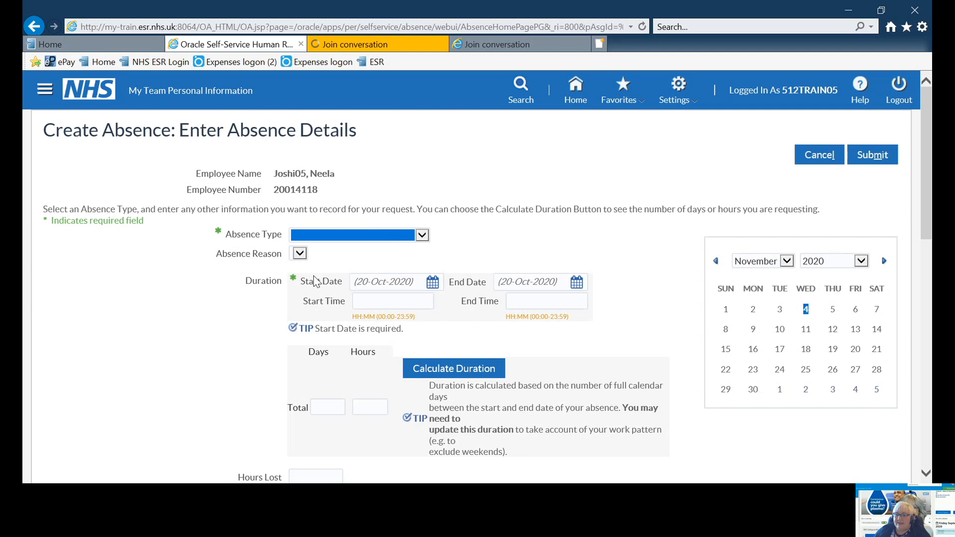
key(Down)
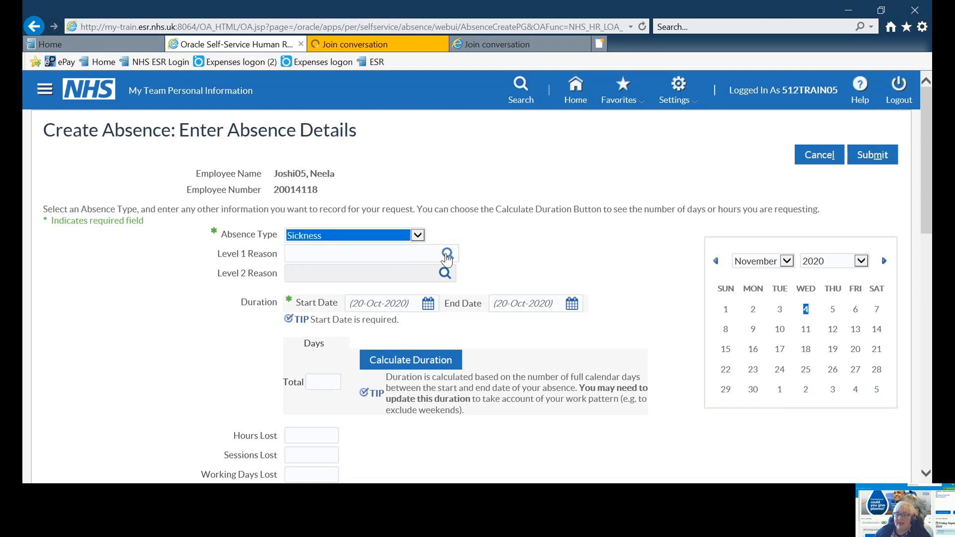
click(447, 255)
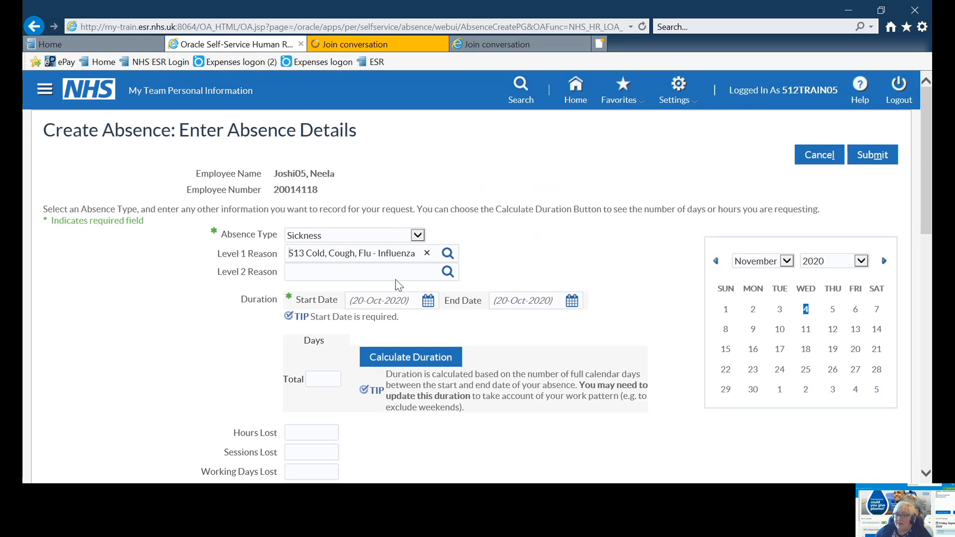
click(446, 273)
click(447, 274)
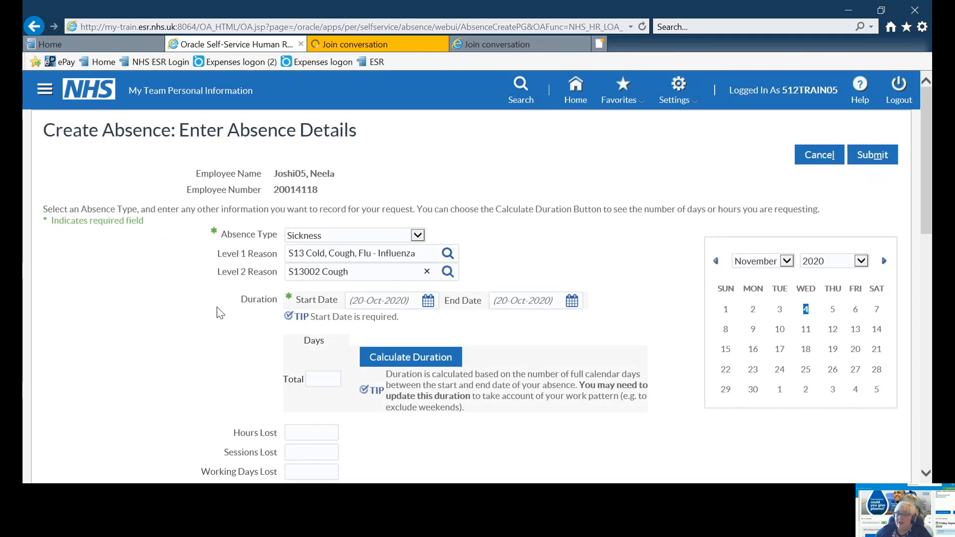
Set the absence start date to 02-Nov-2020 and submit the absence without an end date
click(428, 303)
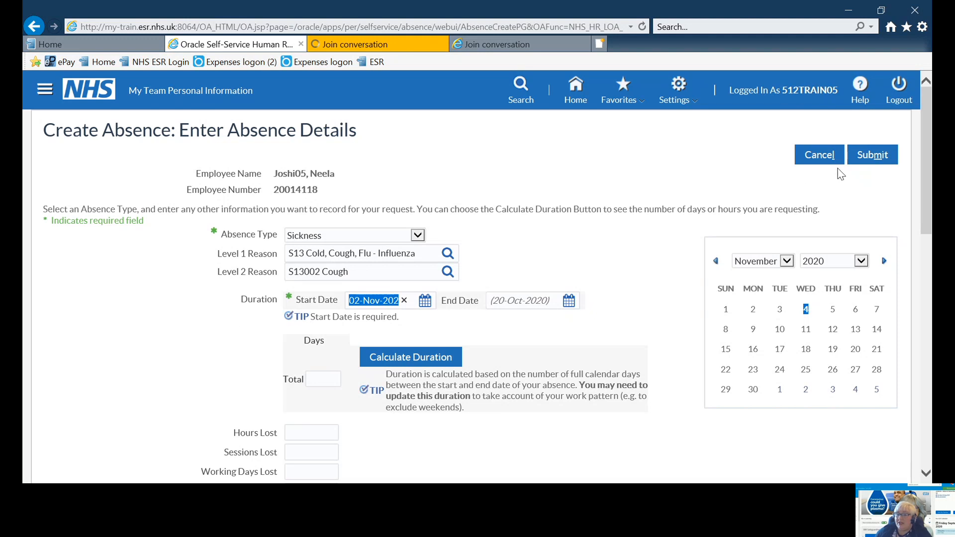
click(874, 159)
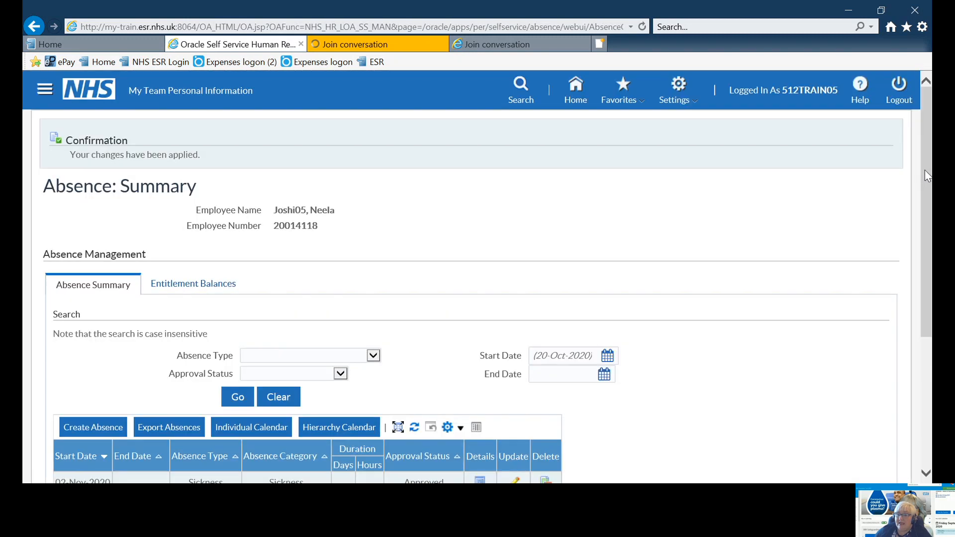
Open the sickness absence starting 02-Nov-2020 for updating, set its end date to 03-Nov-2020 and calculate the duration
drag(926, 175, 923, 297)
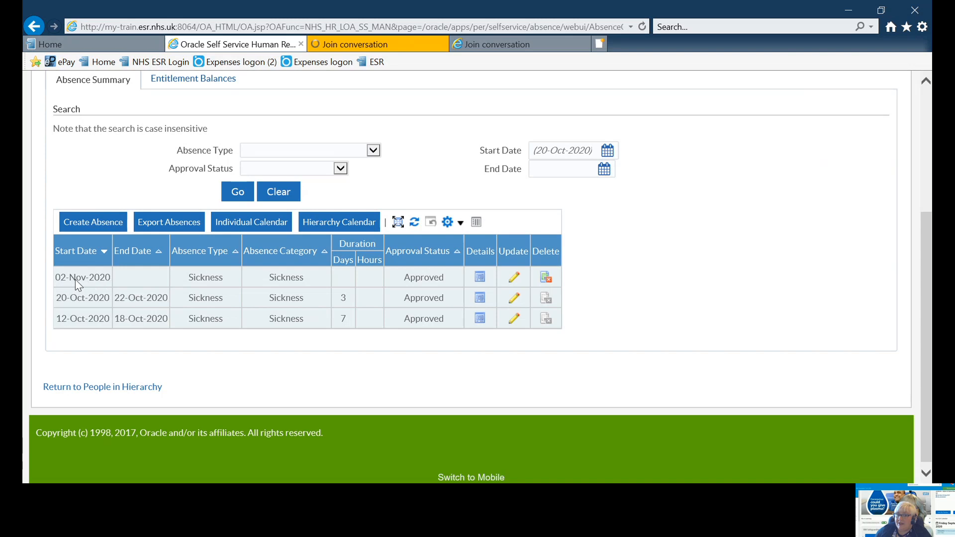
click(515, 277)
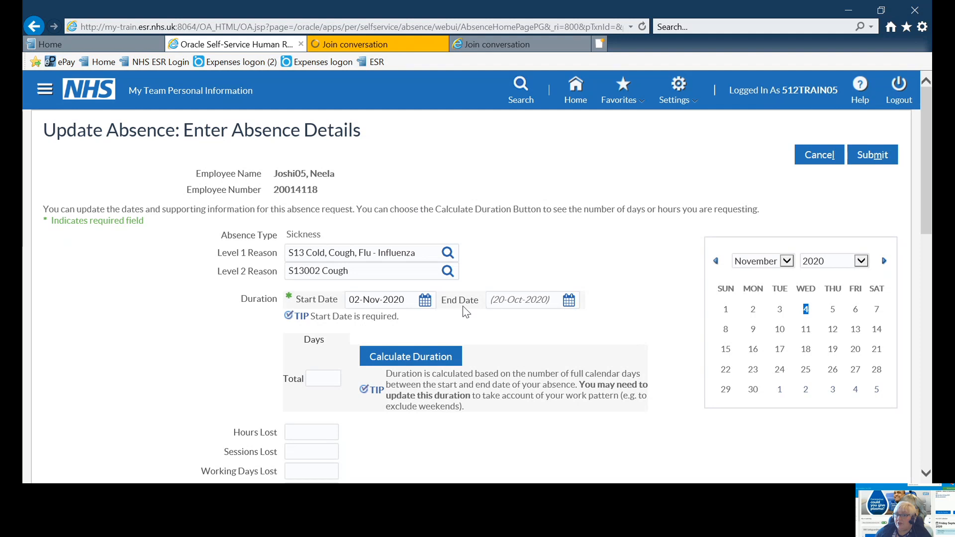
click(569, 303)
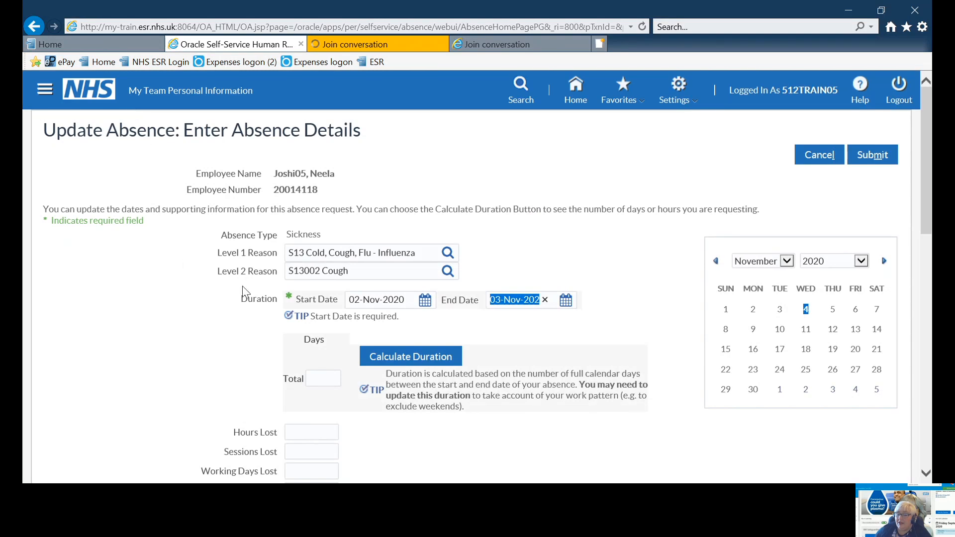
click(412, 365)
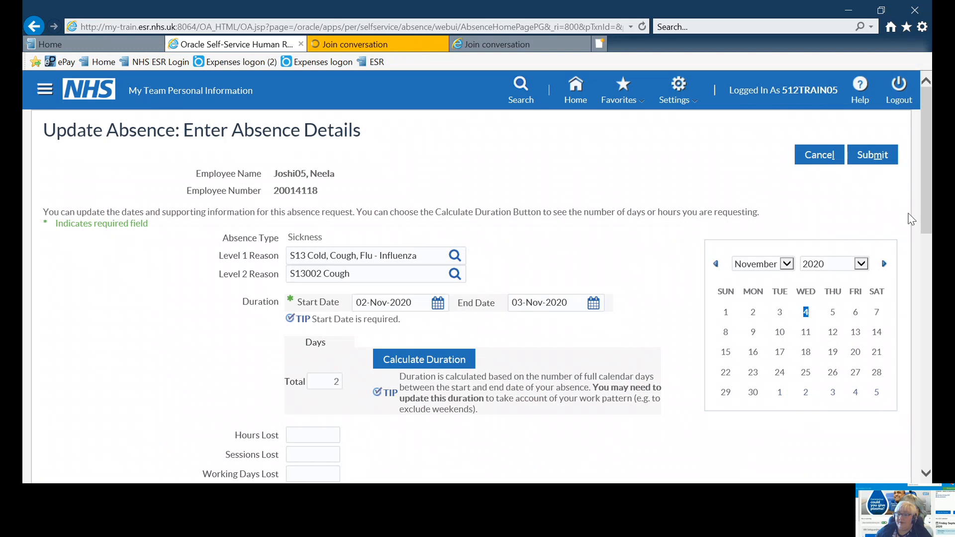
Enter 15 hours lost and 2 working days lost for the absence, leaving the sessions lost blank
drag(924, 213, 927, 246)
scroll(926, 293, down, 3)
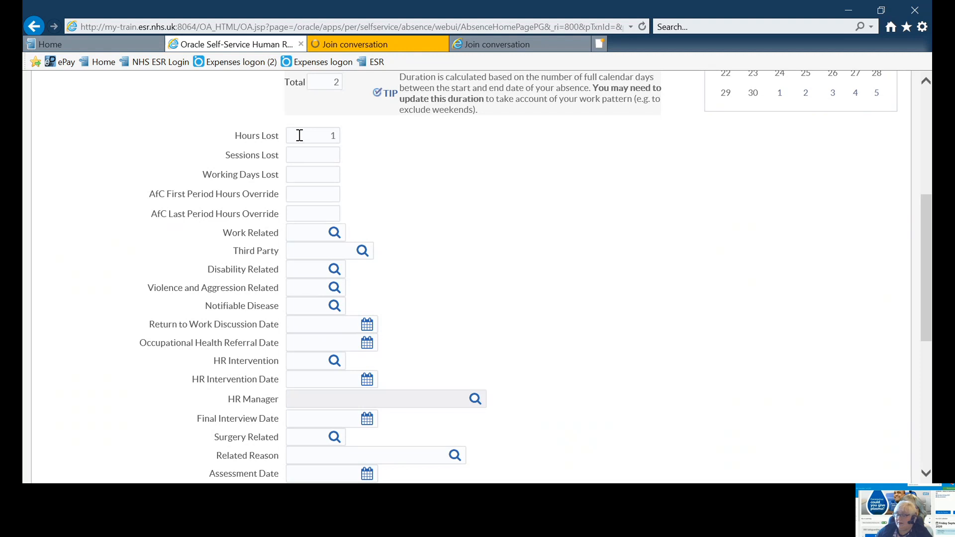
text(15)
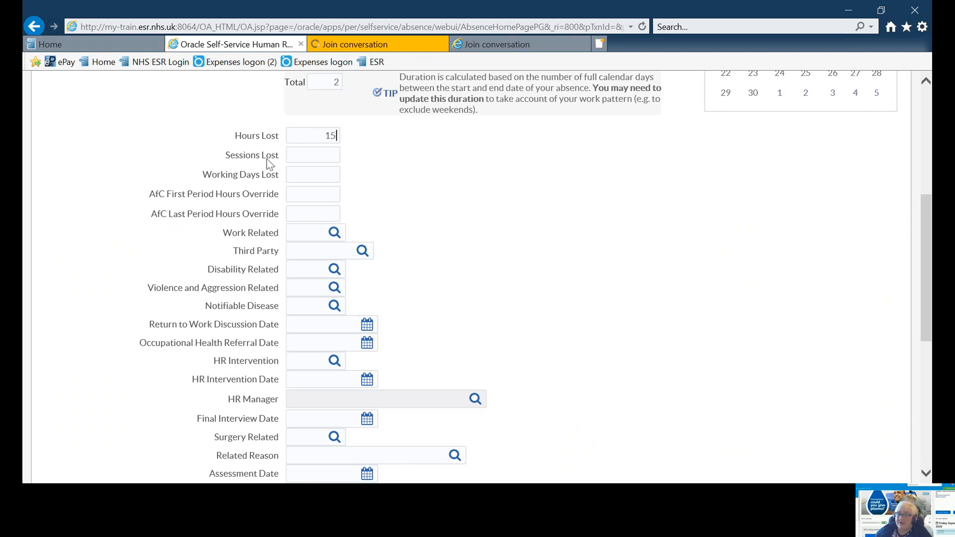
click(293, 156)
click(321, 174)
text(2)
Set both Work Related and Disability Related to No for the absence
click(332, 235)
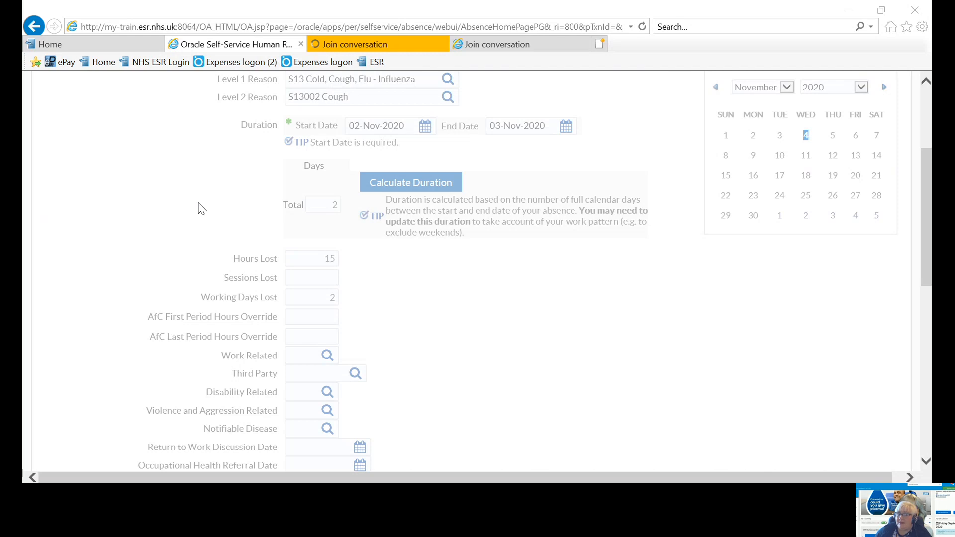
click(201, 251)
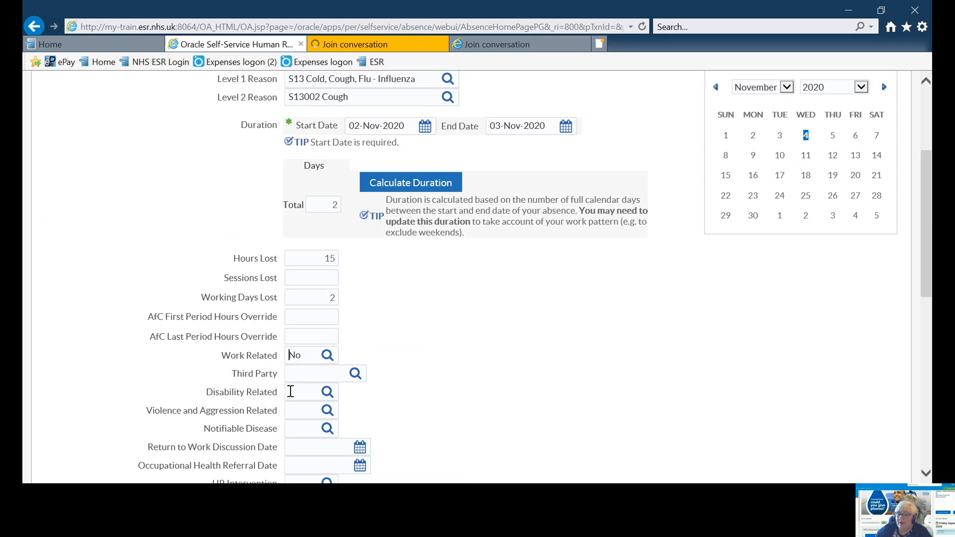
click(327, 393)
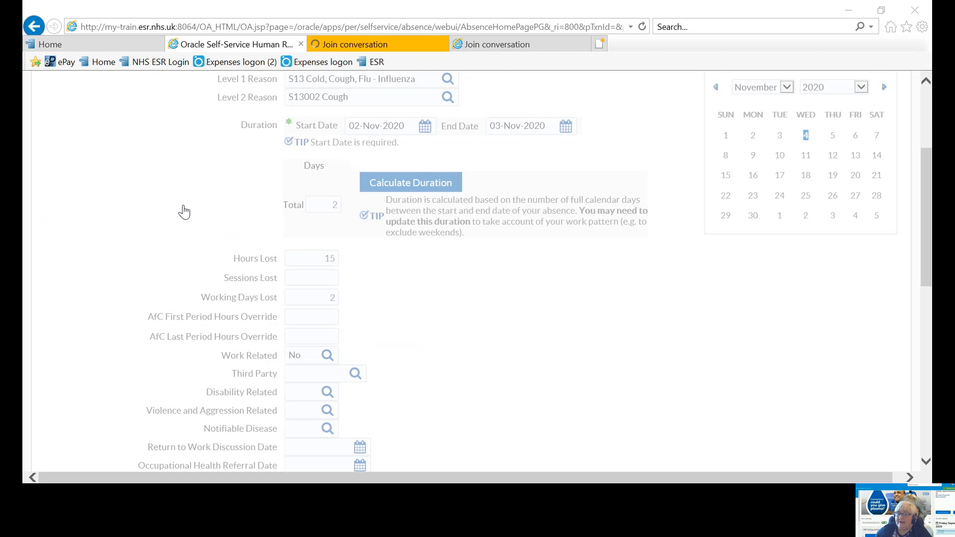
click(925, 268)
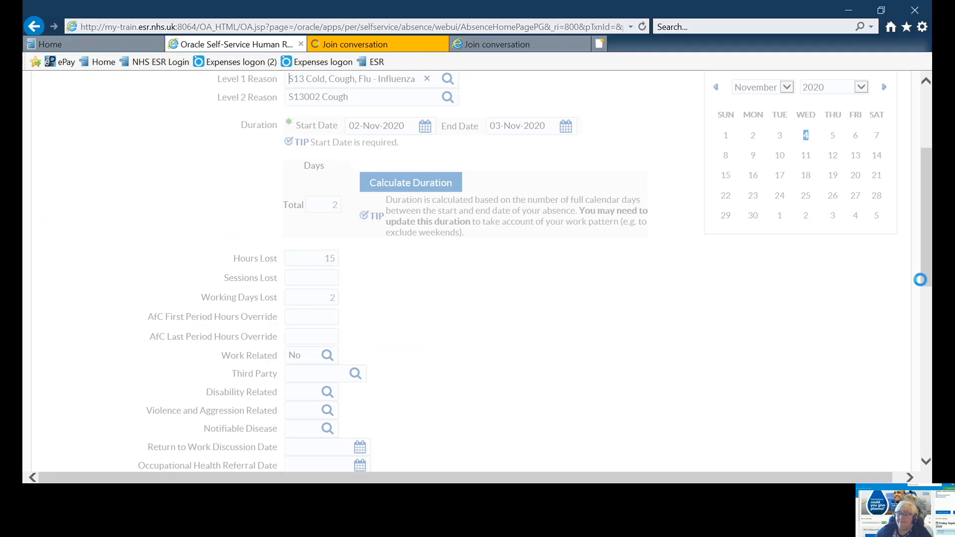
Set both Violence and Aggression Related and Notifiable Disease to No for the absence
scroll(347, 256, down, 4)
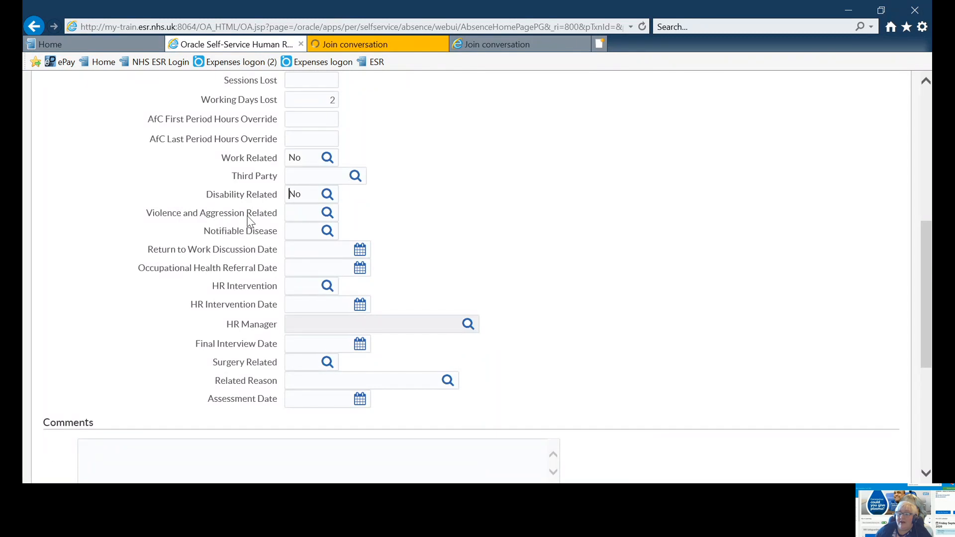
click(326, 213)
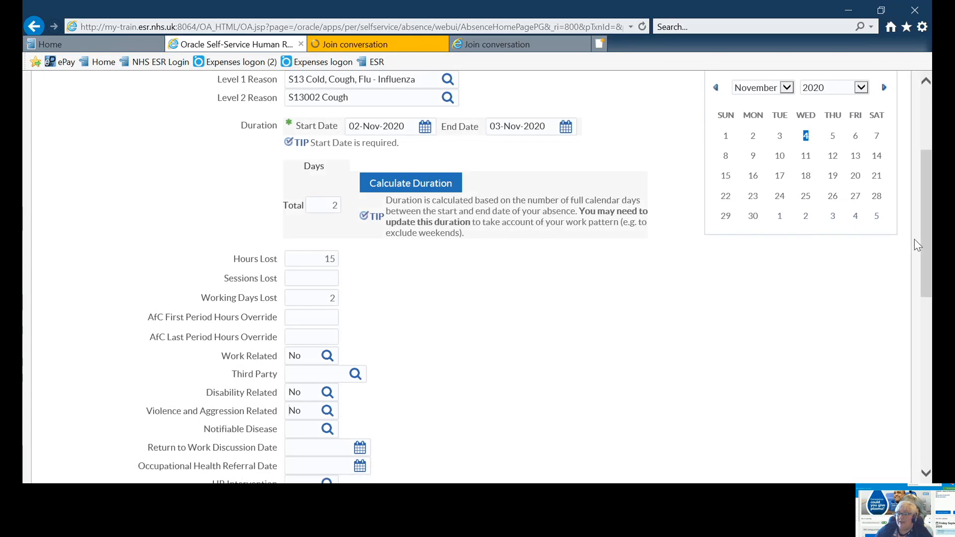
drag(927, 249, 928, 347)
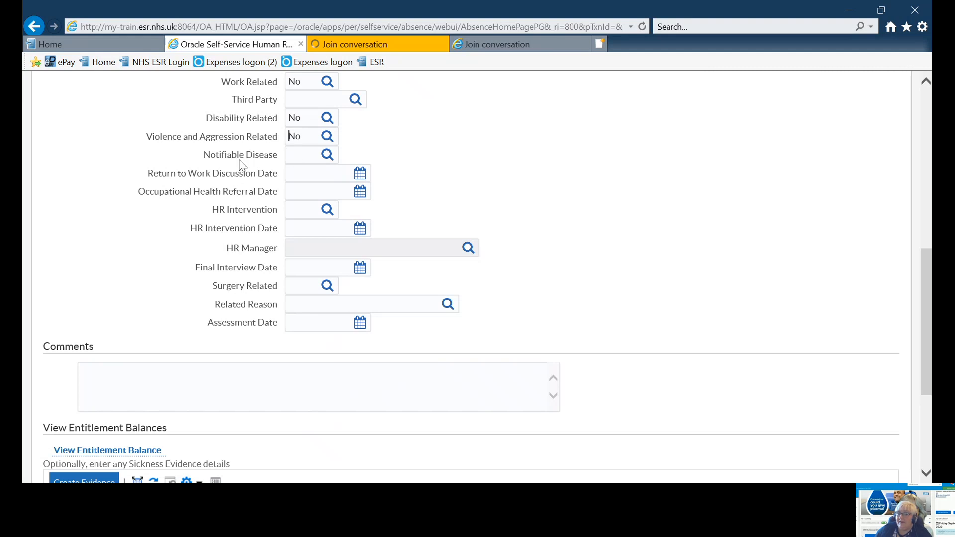
click(328, 157)
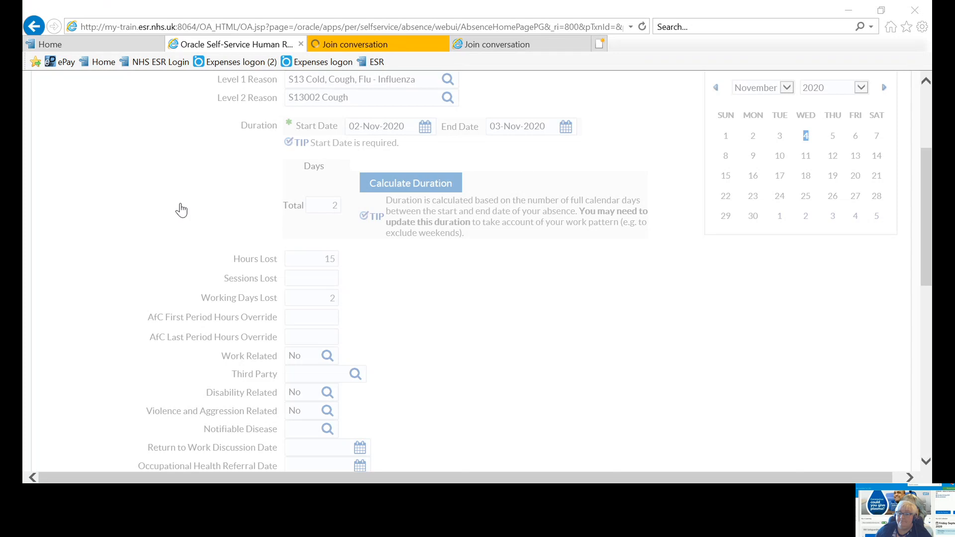
click(804, 247)
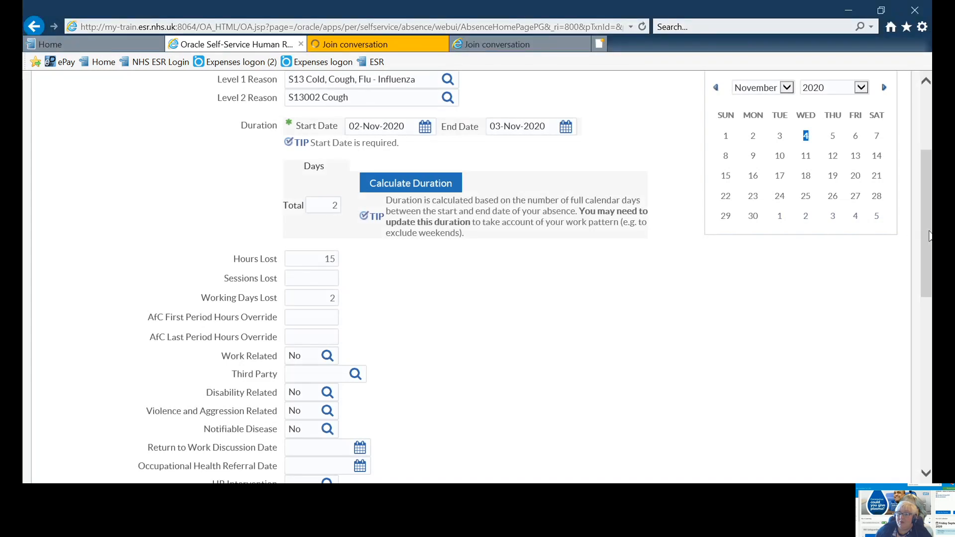
Set the absence's Return to Work Discussion Date to 04-Nov-2020
scroll(929, 238, down, 6)
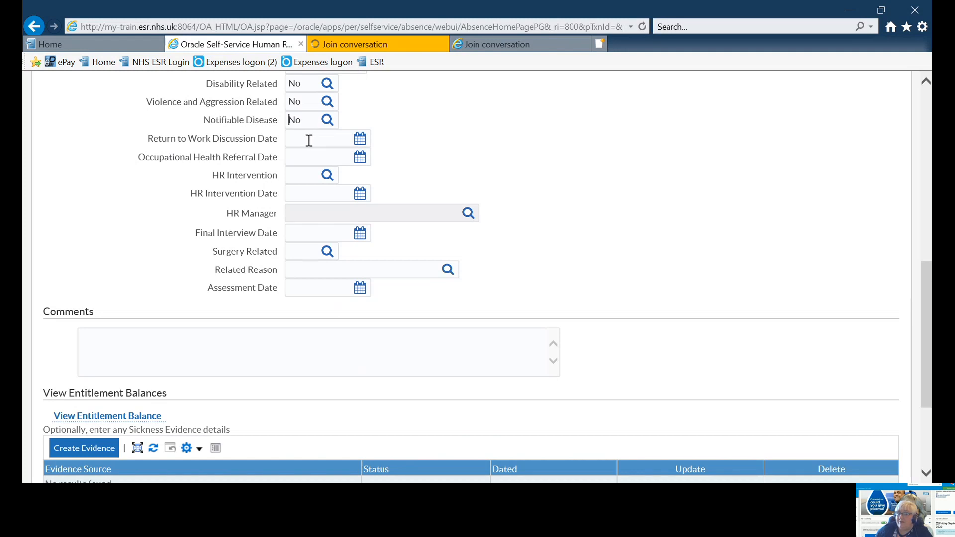
click(360, 139)
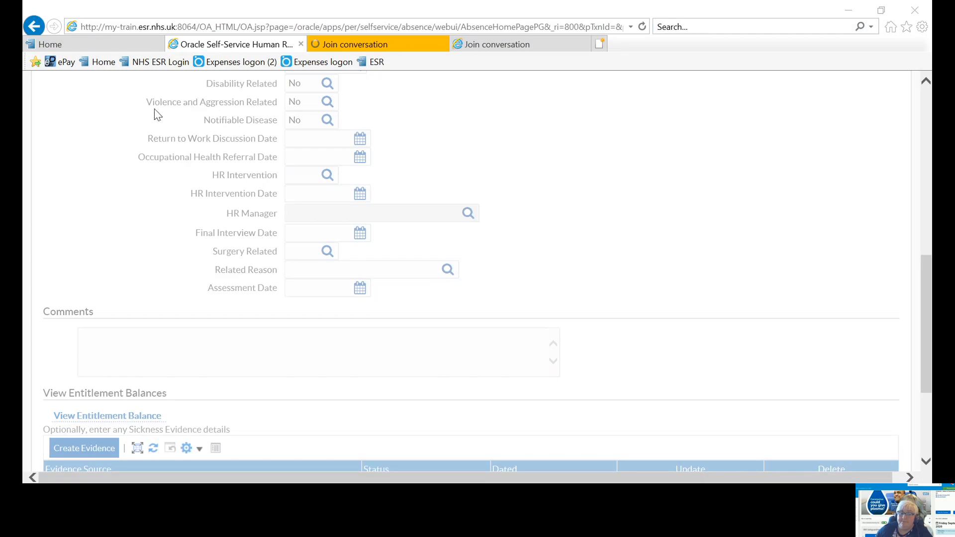
click(156, 108)
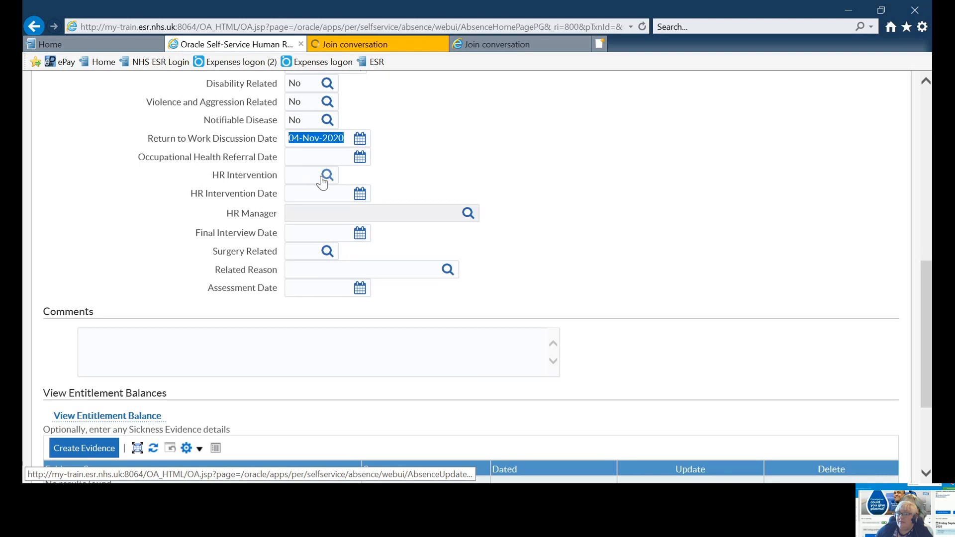
Set both HR Intervention and Surgery Related to No for the absence
scroll(307, 180, up, 6)
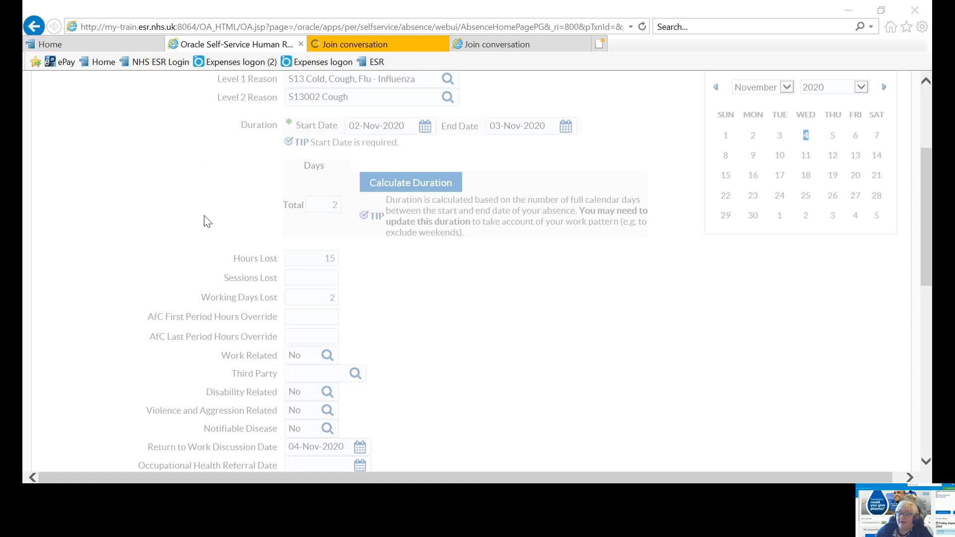
click(318, 284)
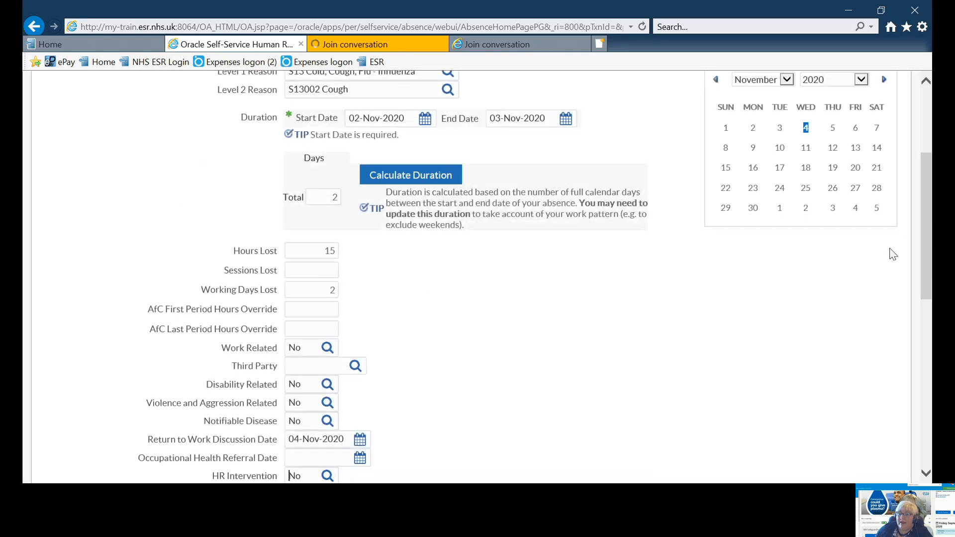
drag(926, 255, 928, 349)
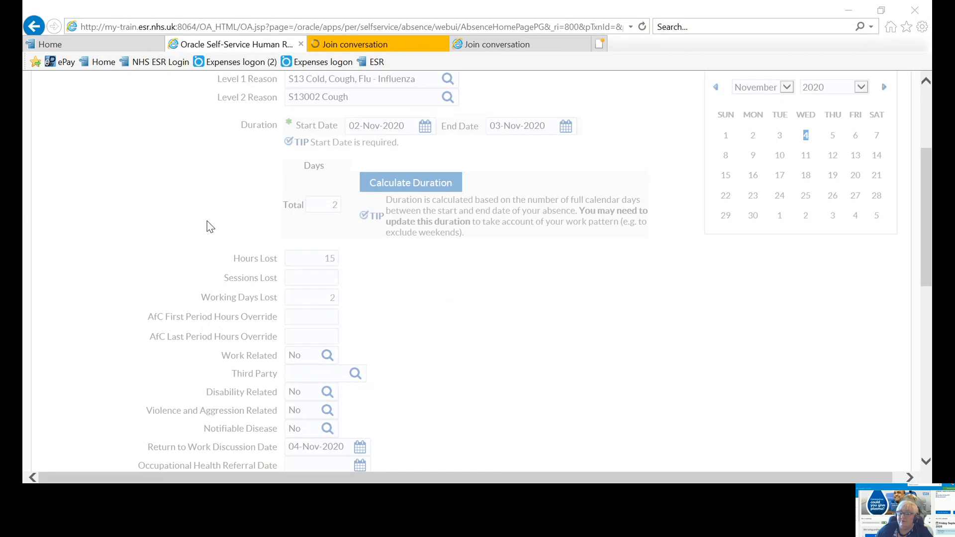
click(188, 208)
Look up the available Related Reason values for the absence and leave the field blank
drag(927, 288, 926, 357)
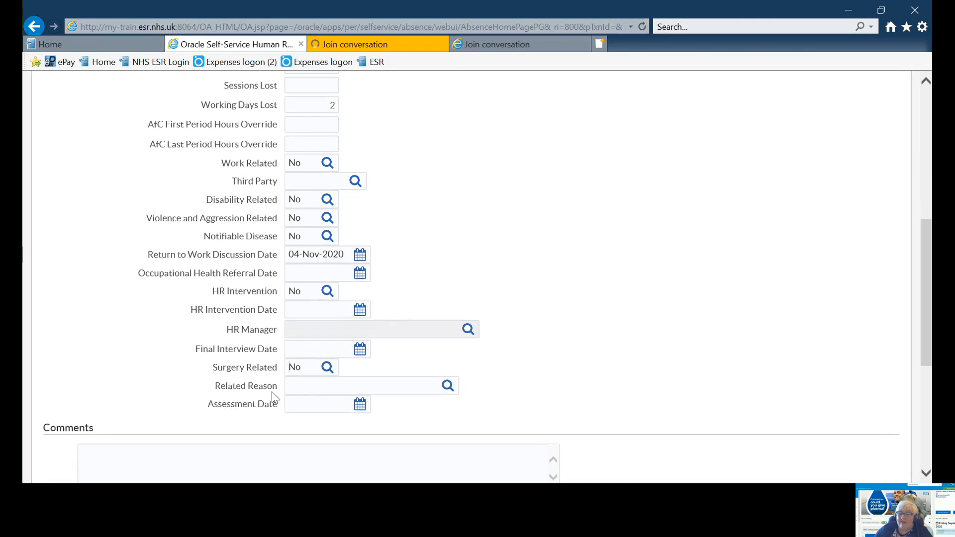
click(447, 387)
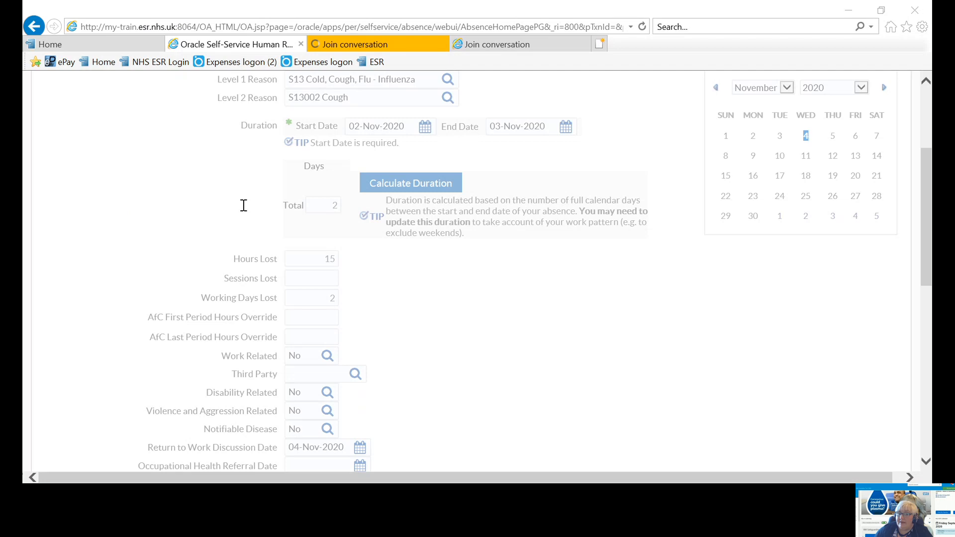
click(512, 67)
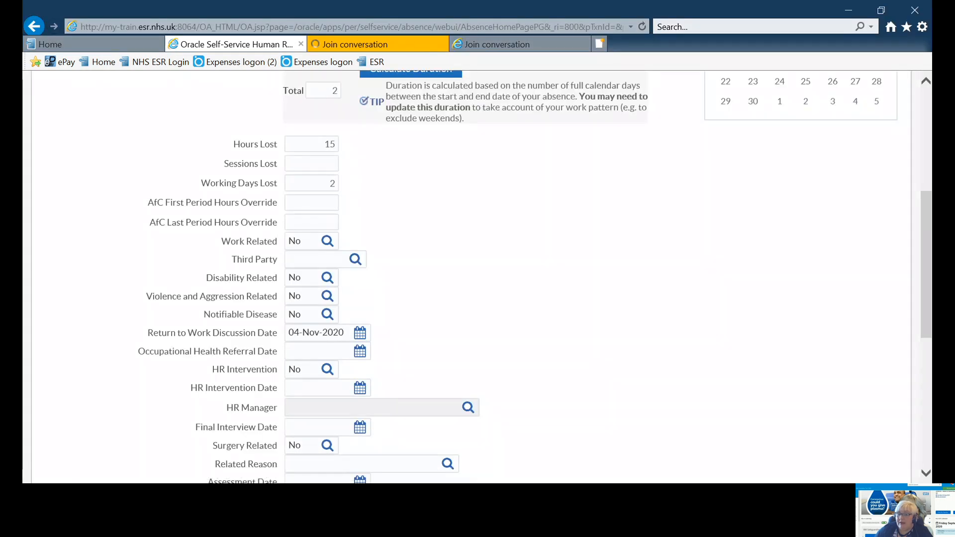
Open a new sickness evidence entry to view its fields, and cancel it without adding any evidence
scroll(925, 475, down, 4)
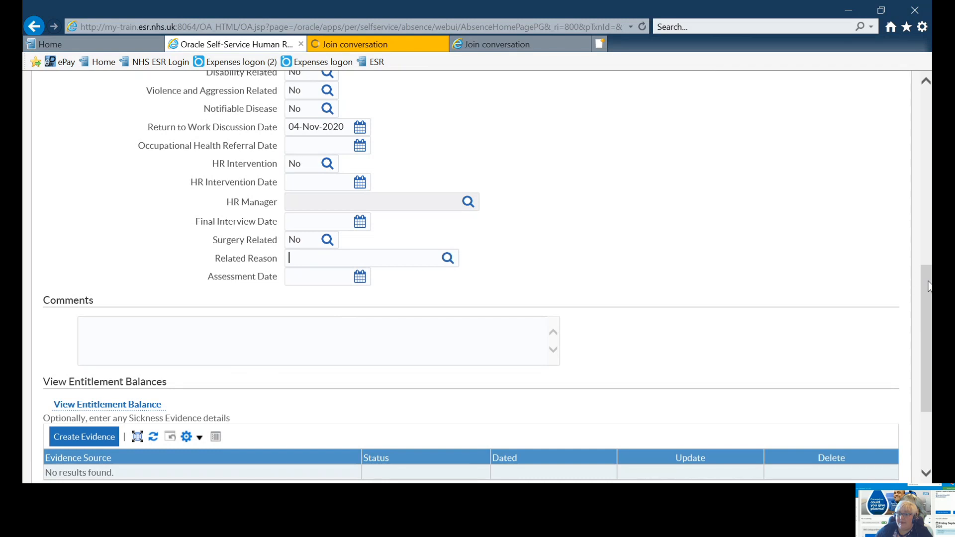
scroll(926, 283, down, 3)
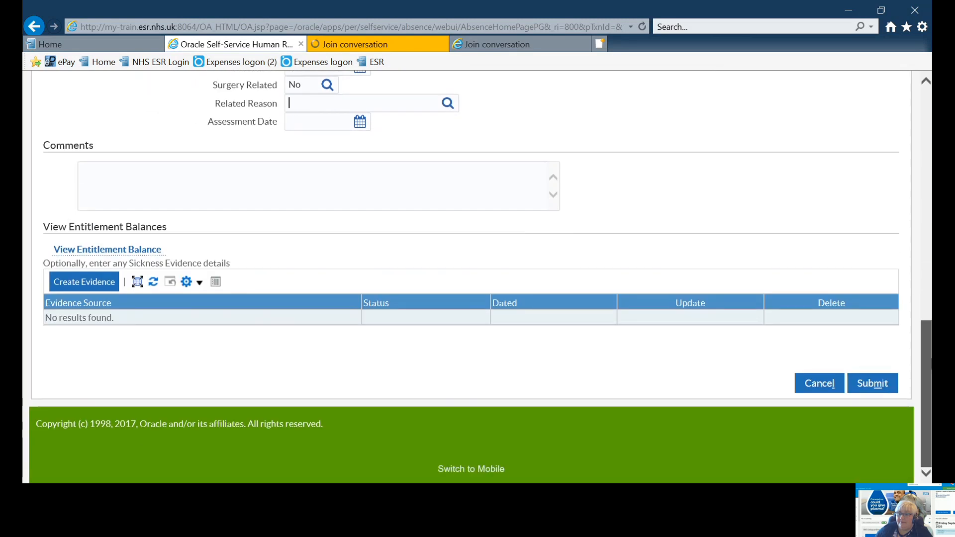
click(78, 284)
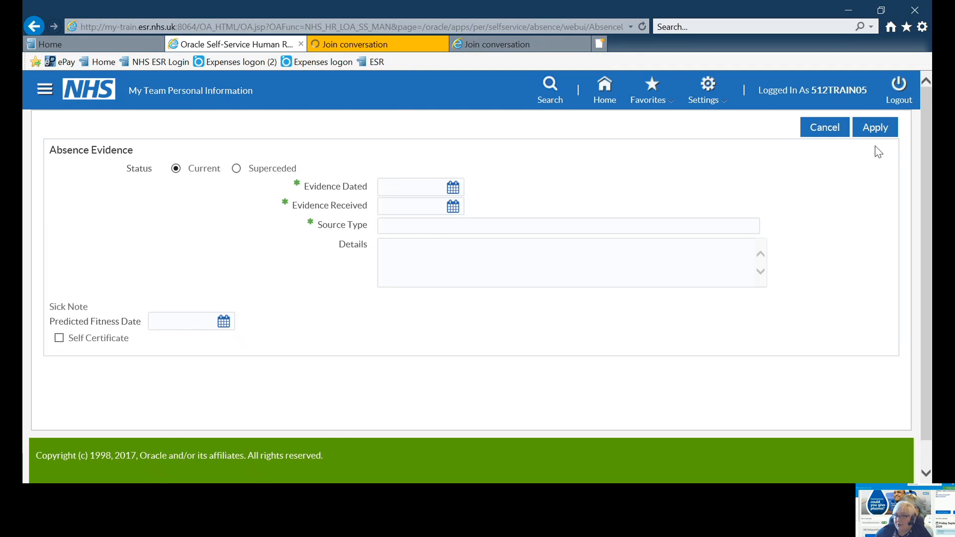
click(825, 128)
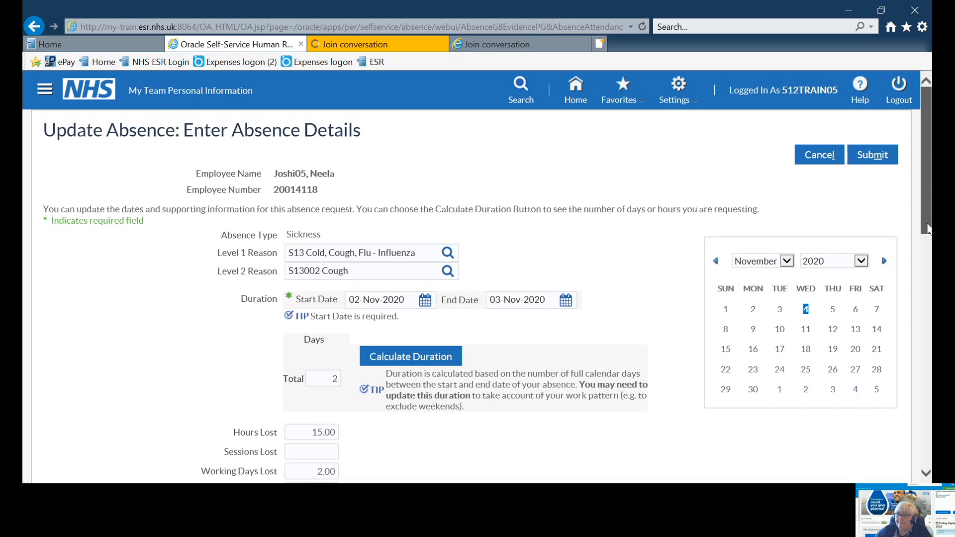
Submit the updated sickness absence and view the employee's absence list in the summary
drag(928, 228, 927, 297)
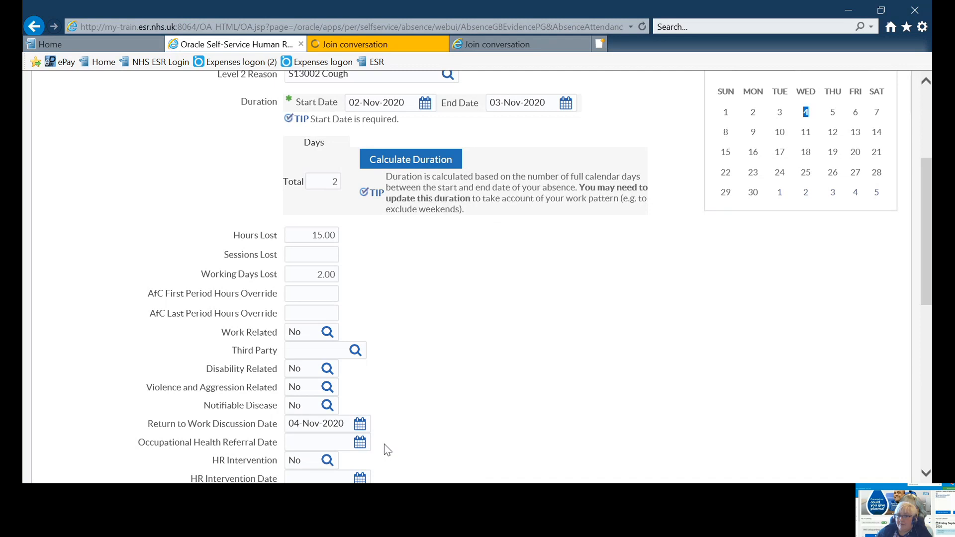
click(924, 83)
click(924, 85)
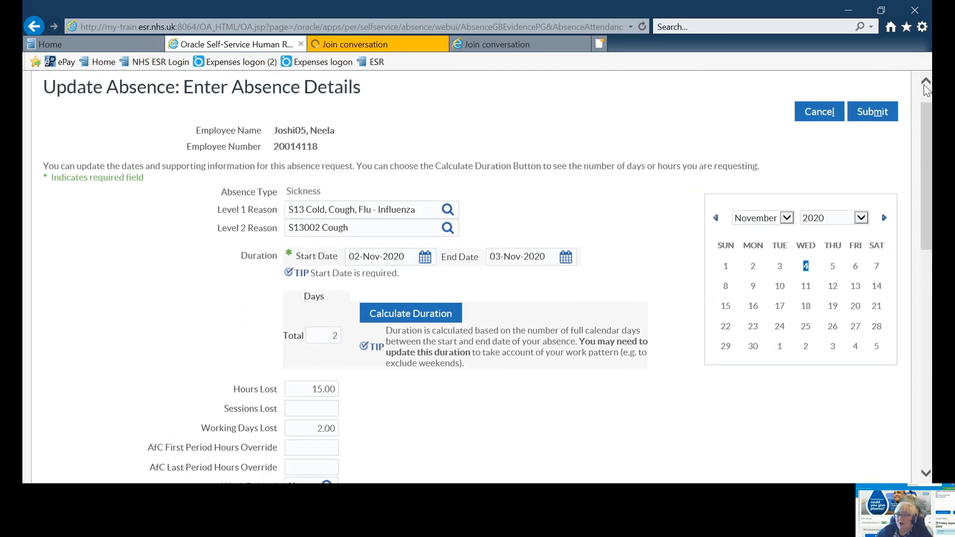
click(866, 118)
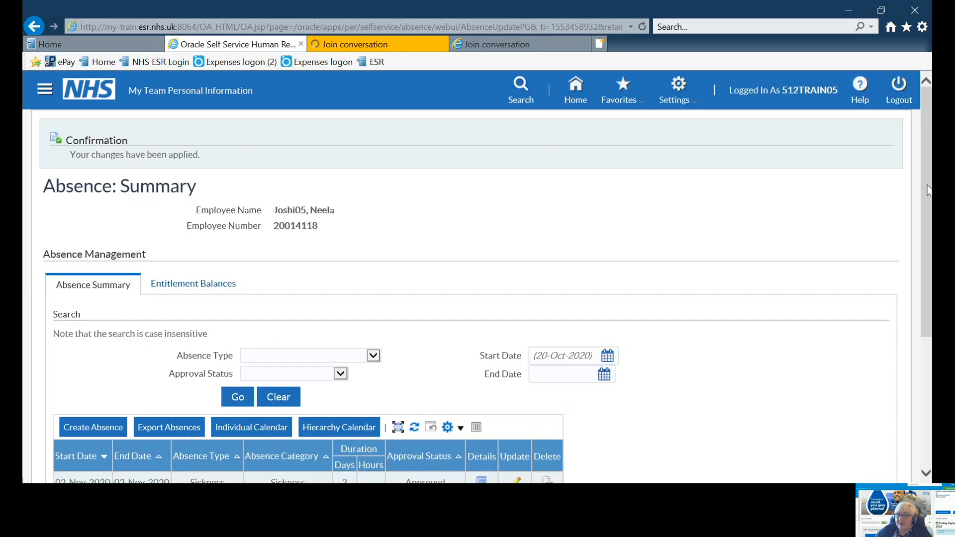
drag(928, 191, 927, 315)
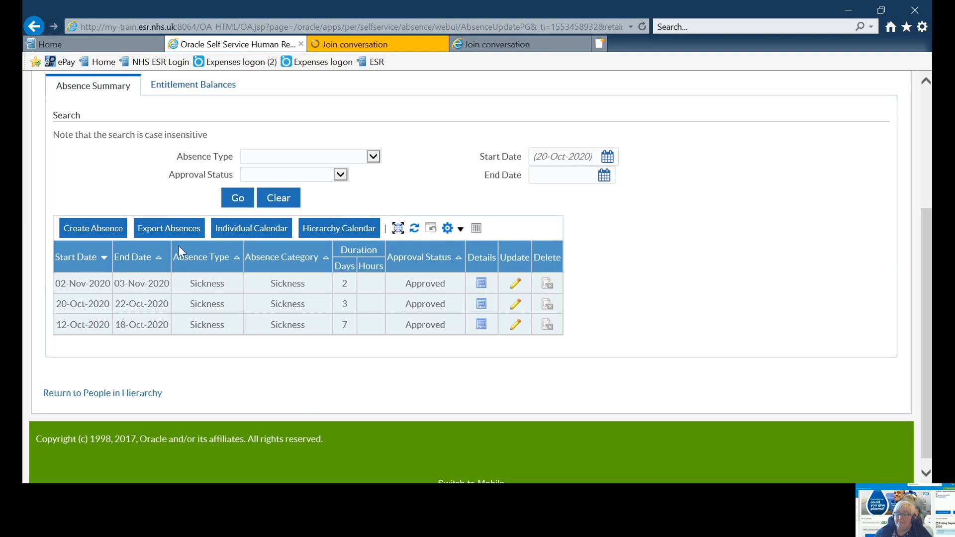
click(183, 4)
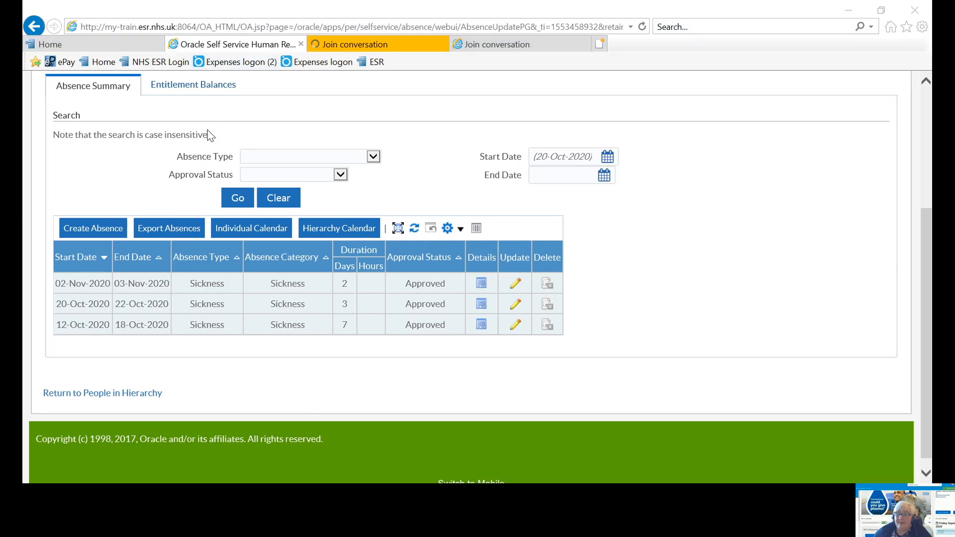